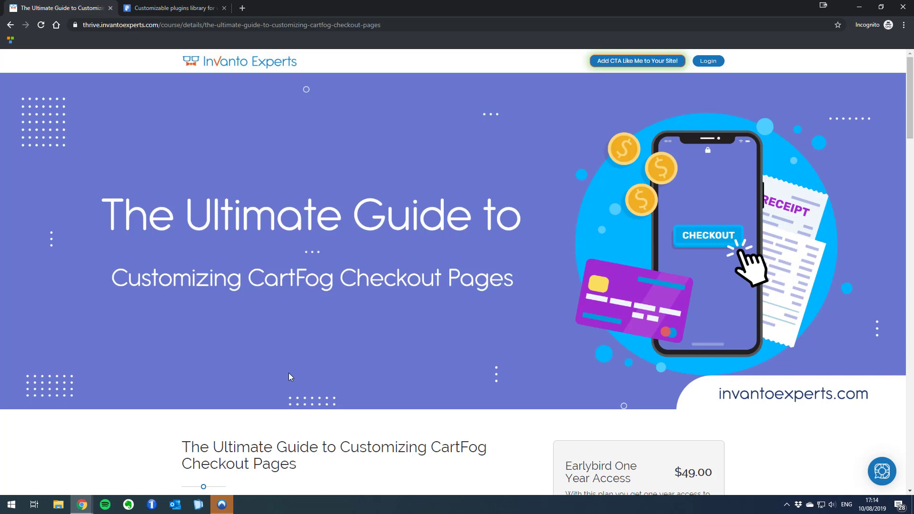
scroll(288, 373, "down", 9)
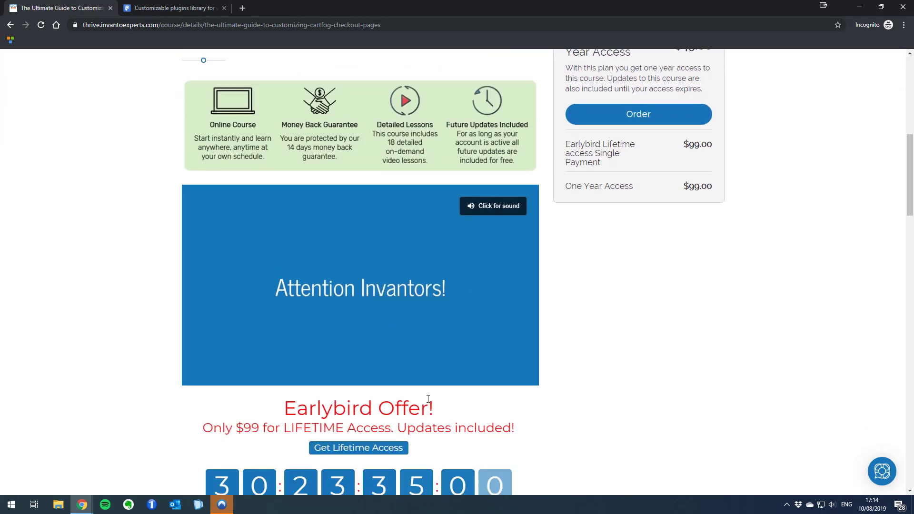
scroll(428, 399, "down", 3)
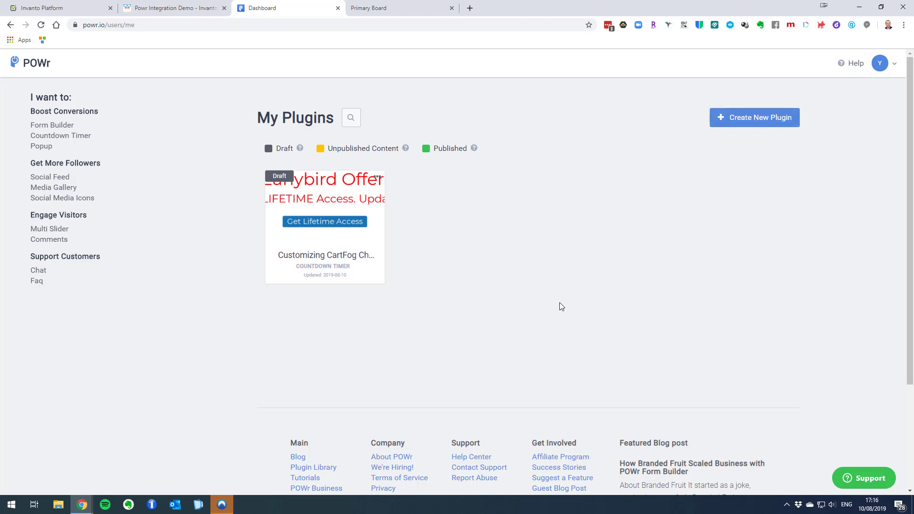
Open the installation options of the Customizing CartFog countdown timer plugin and show its embed code
mouse_move(369, 236)
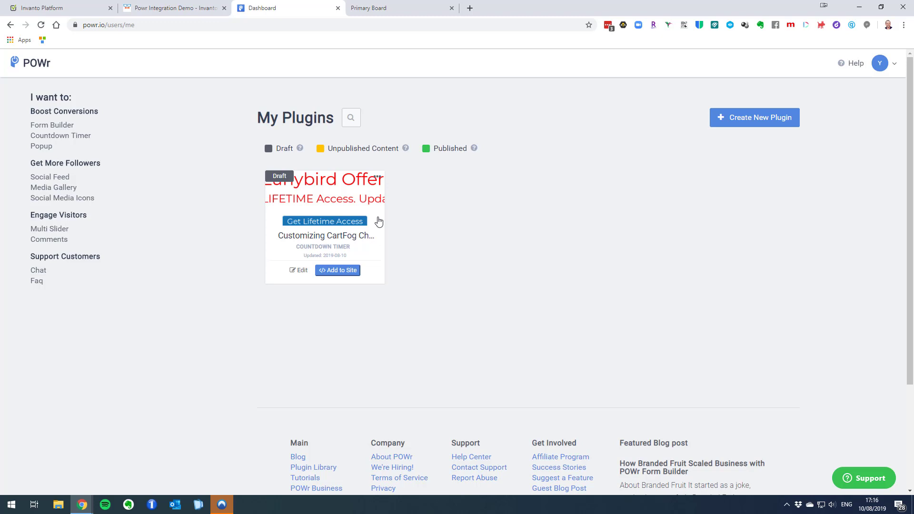
left_click(349, 275)
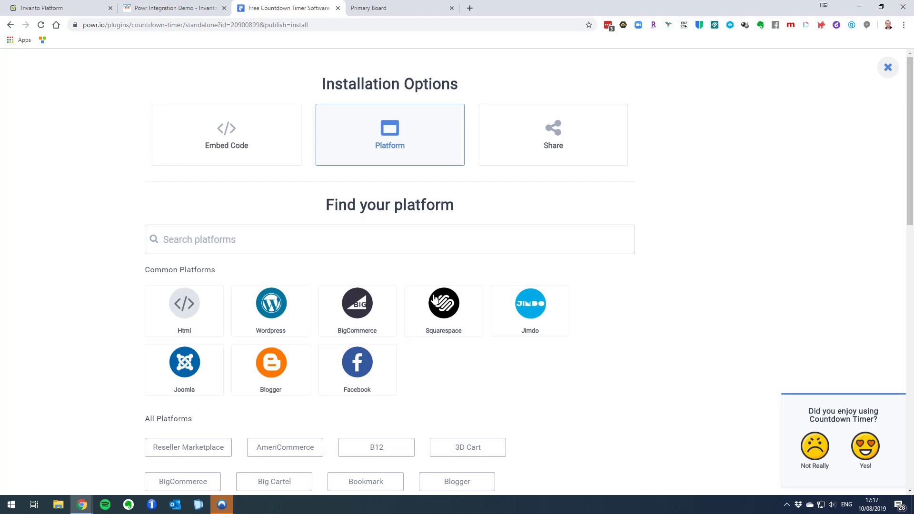
scroll(504, 320, "down", 2)
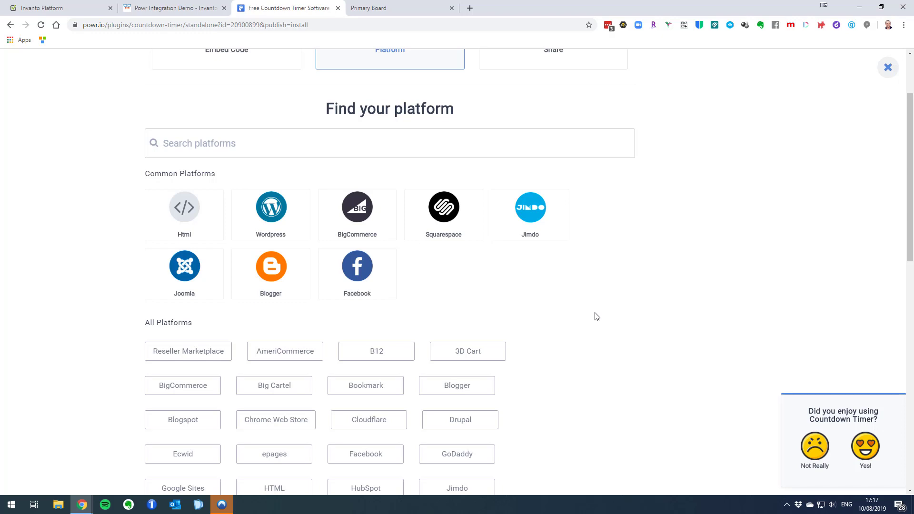
scroll(596, 316, "up", 2)
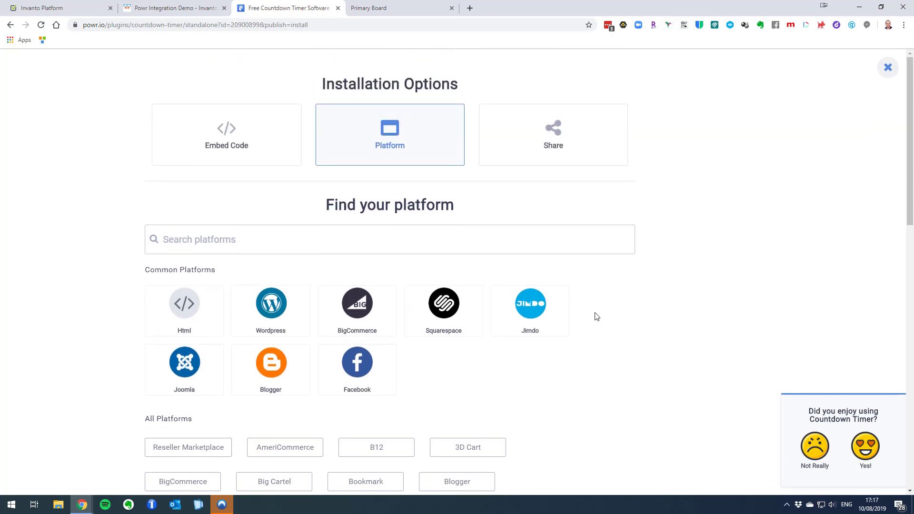
left_click(232, 154)
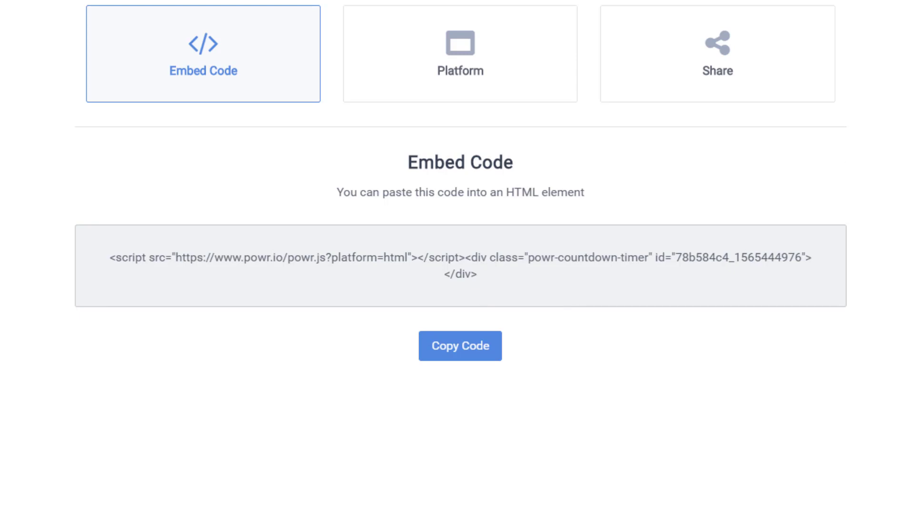
Switch to Notepad and copy the powr.js script line of the embed code
key("alt+Tab")
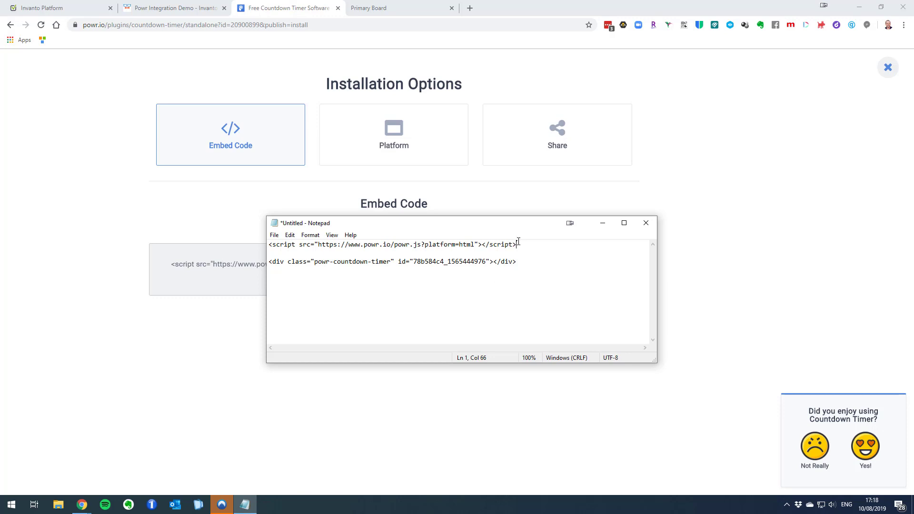
left_click_drag(517, 244, 269, 245)
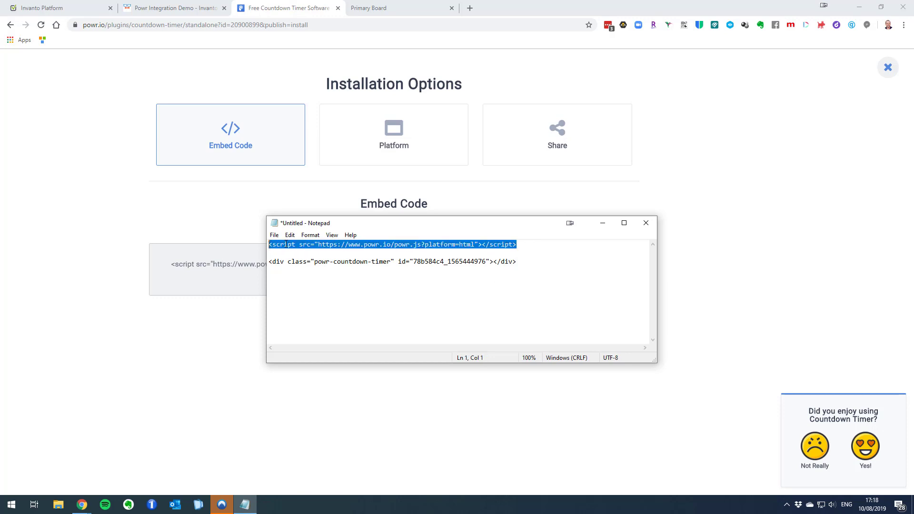
right_click(286, 244)
left_click(335, 276)
Switch to the Invanto platform, open the school's external script code, and enlarge its text area
left_click(57, 10)
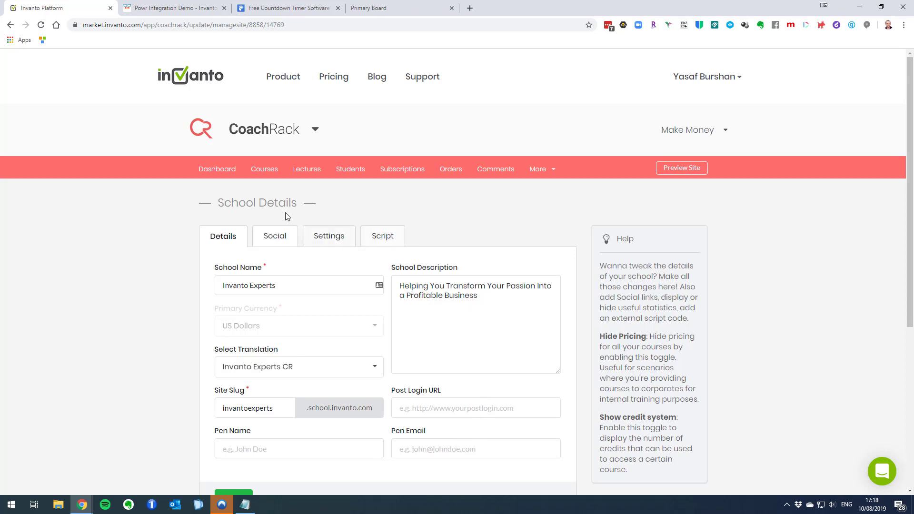
left_click(553, 170)
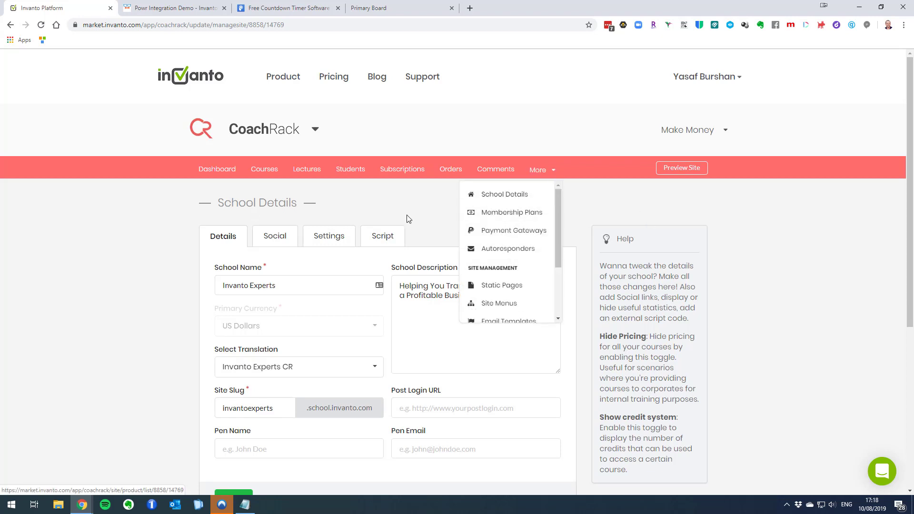
left_click(385, 235)
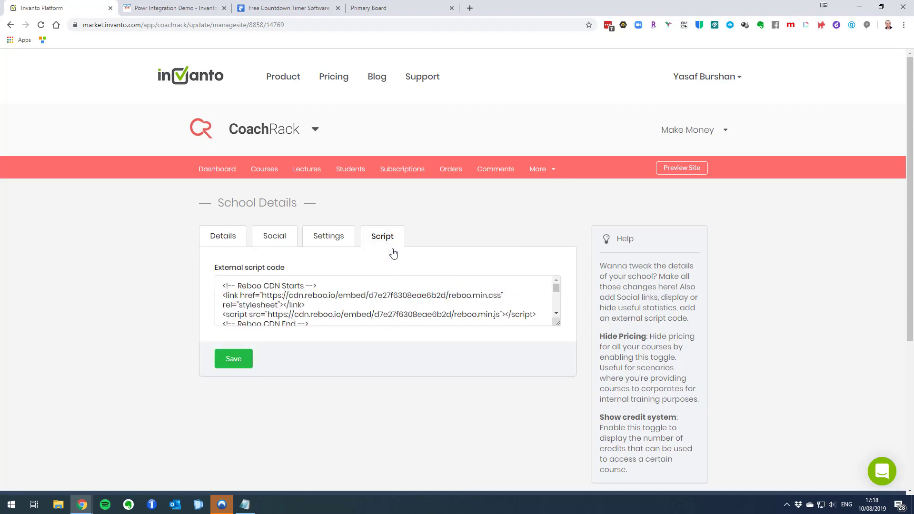
left_click(524, 306)
left_click_drag(559, 326, 558, 441)
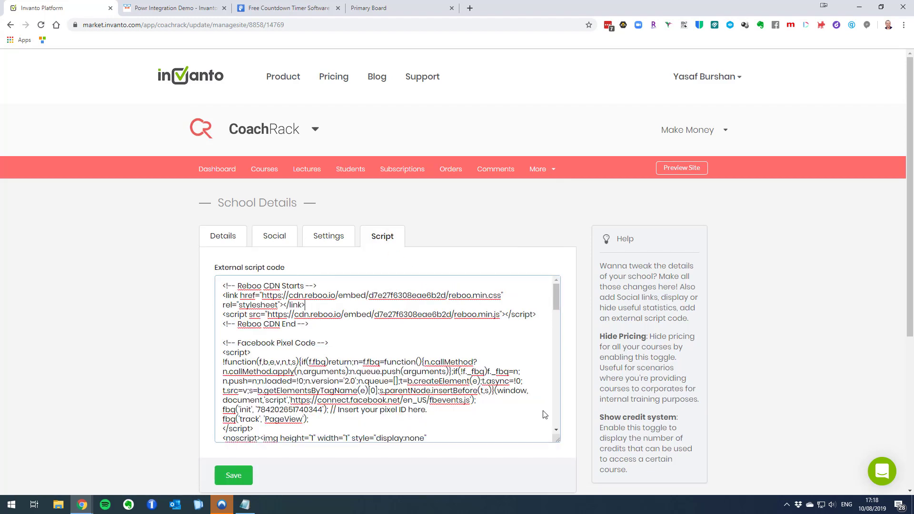
Paste the copied powr.js script line on a new line after the End HelpShelf comment and save the school details
scroll(496, 369, "down", 10)
scroll(495, 369, "down", 3)
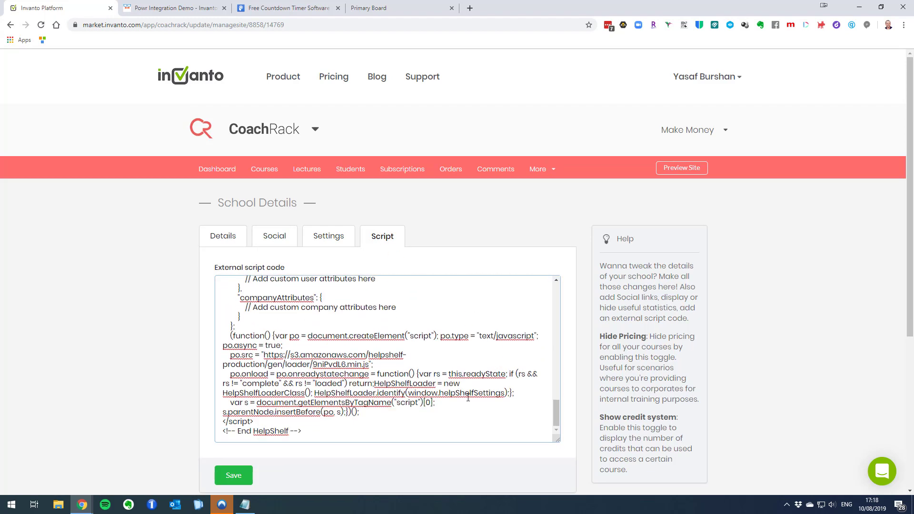
key("Return")
key("Return")
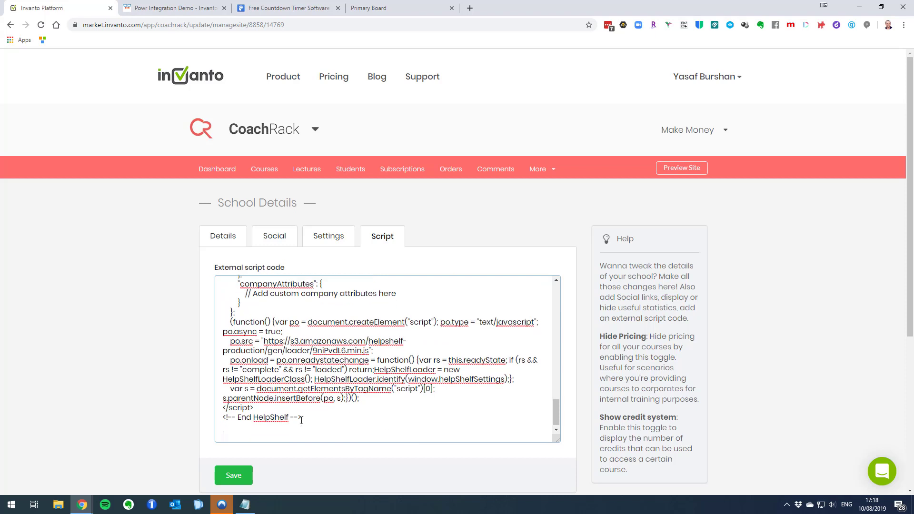
key("ctrl+v")
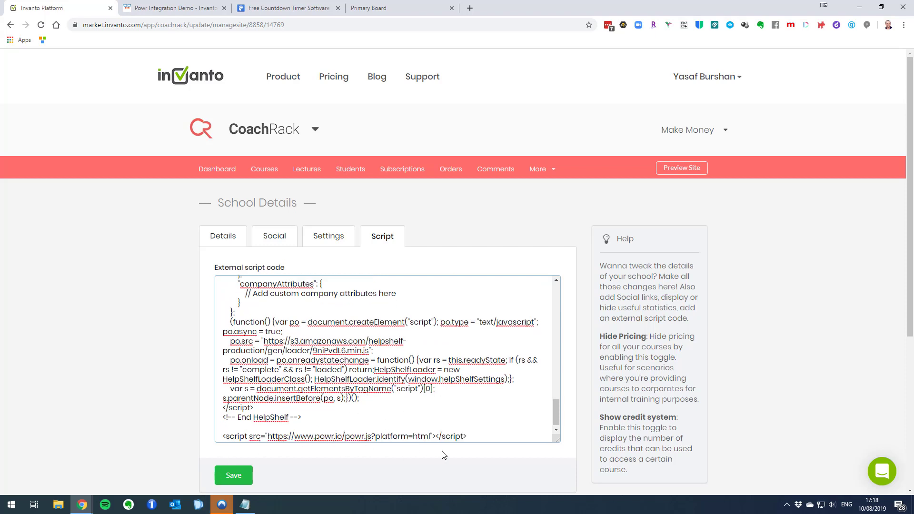
scroll(467, 441, "down", 1)
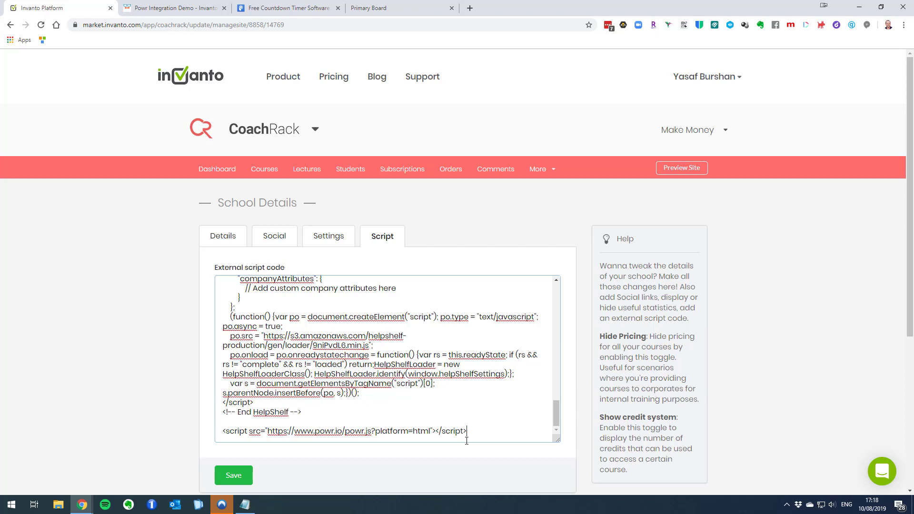
left_click(248, 477)
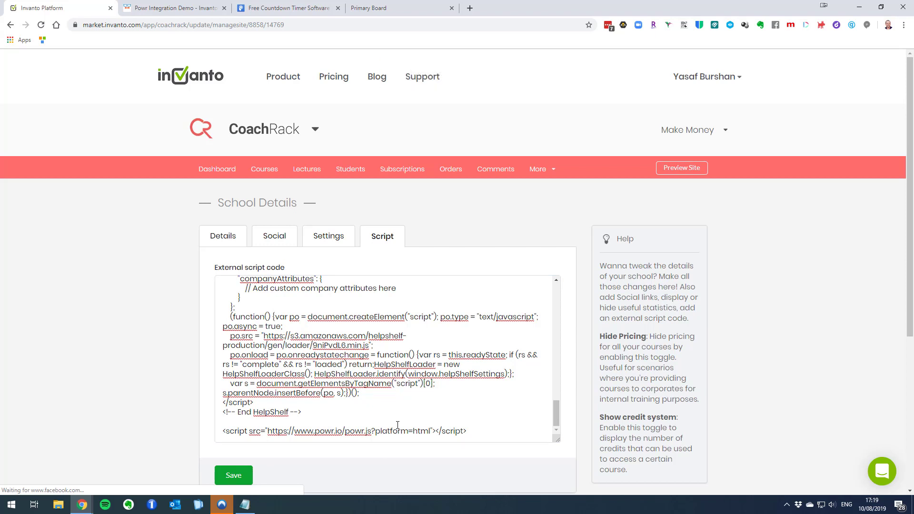
Open the Info settings of the course The Ultimate Guide to Customizing CartFog Checkout Pages
left_click(269, 171)
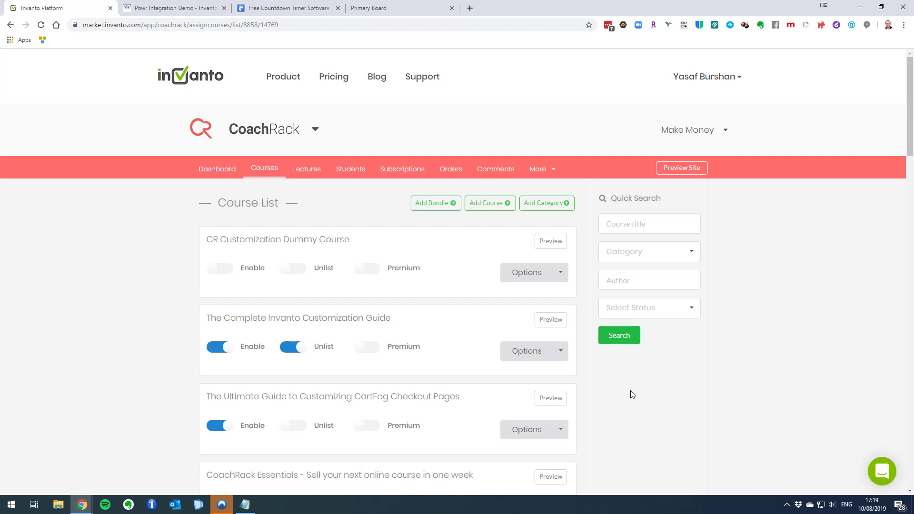
scroll(633, 395, "down", 2)
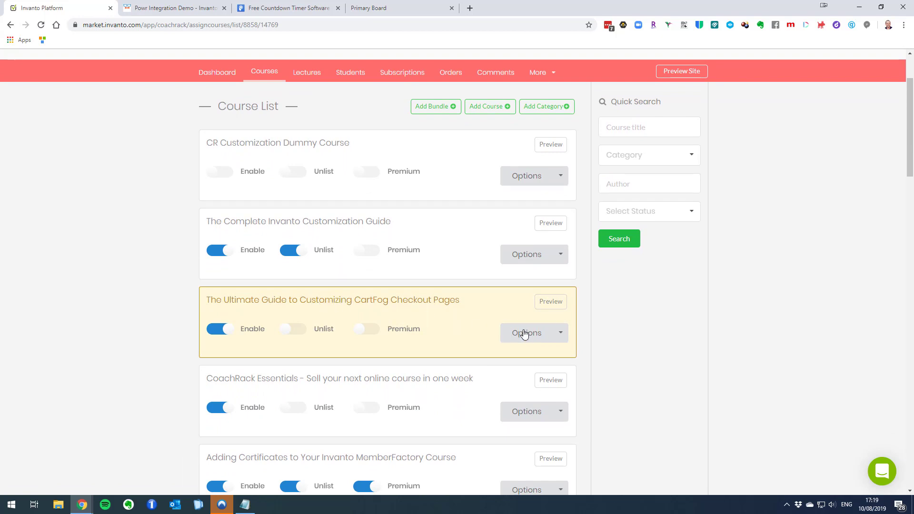
left_click(560, 333)
left_click(505, 398)
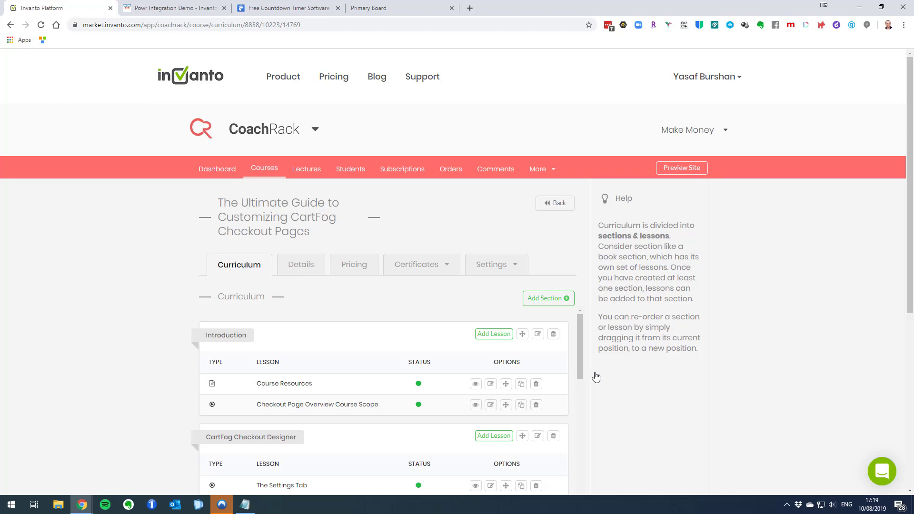
left_click(514, 268)
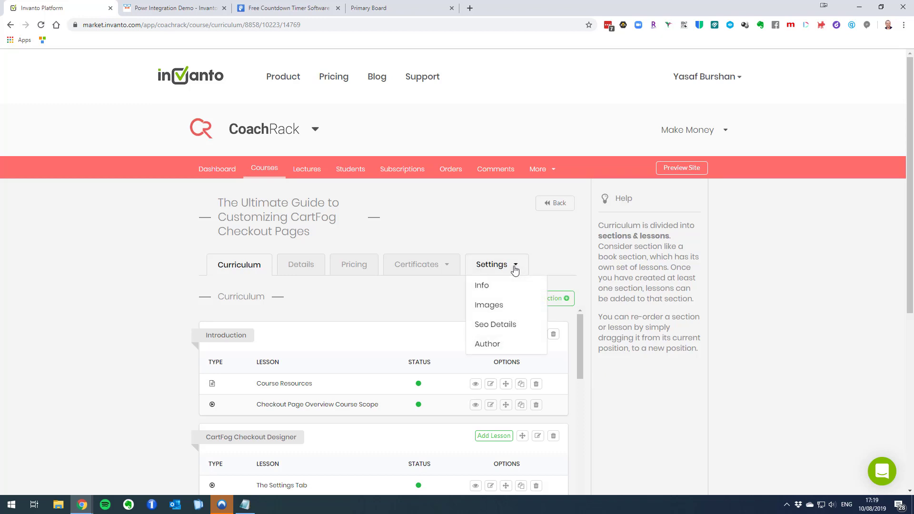
left_click(493, 285)
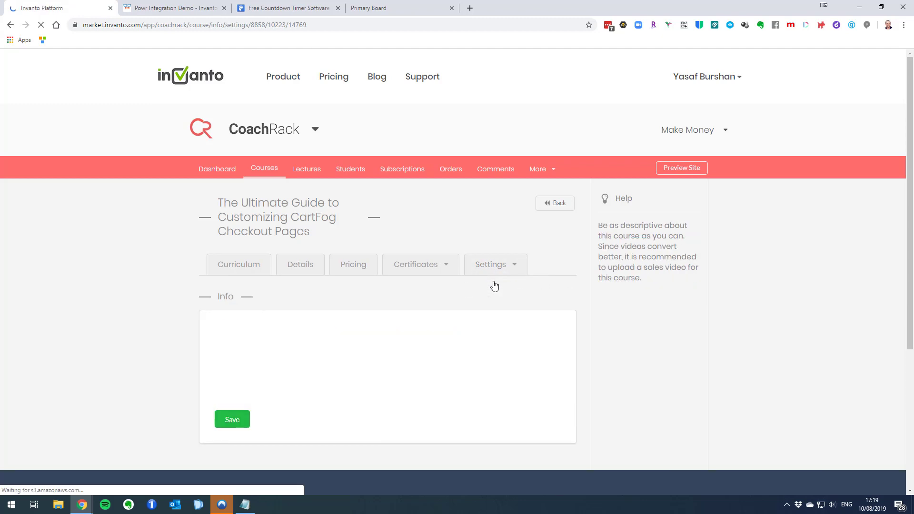
Open the source code of the course info text and locate the video embed block
scroll(607, 302, "down", 1)
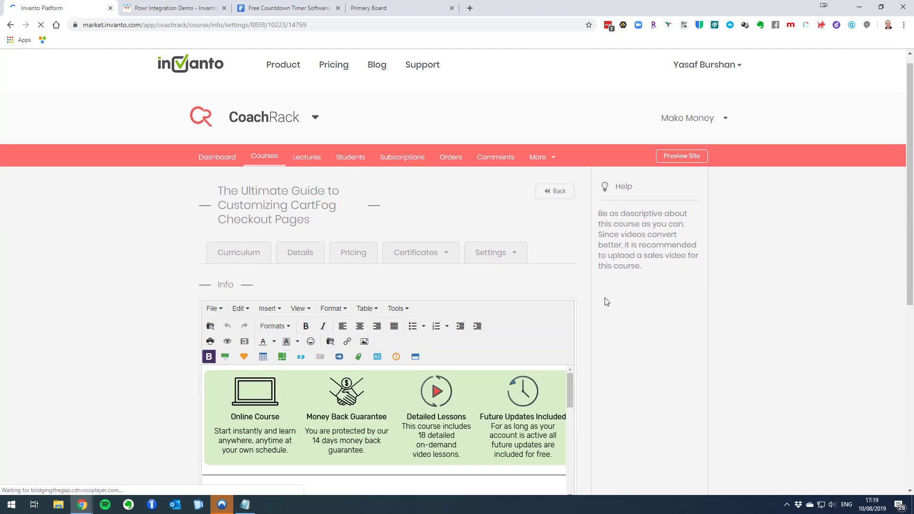
scroll(543, 313, "down", 1)
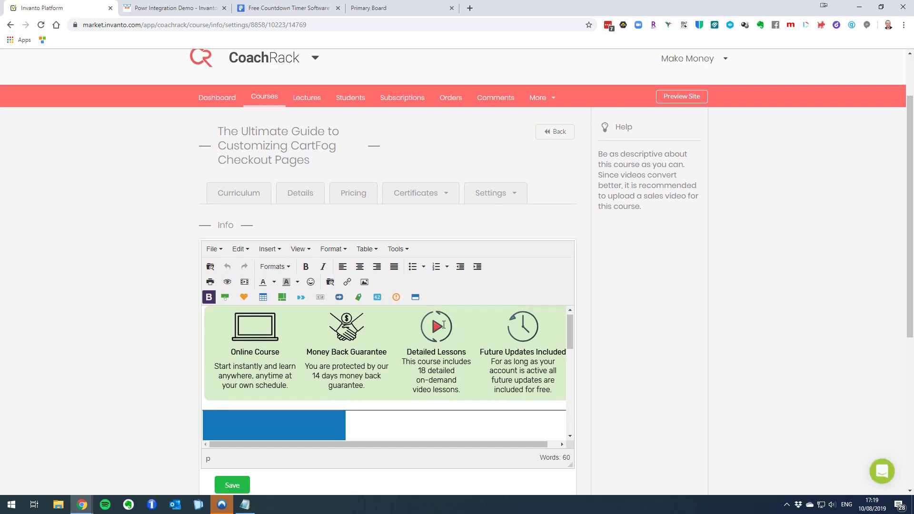
scroll(444, 326, "down", 1)
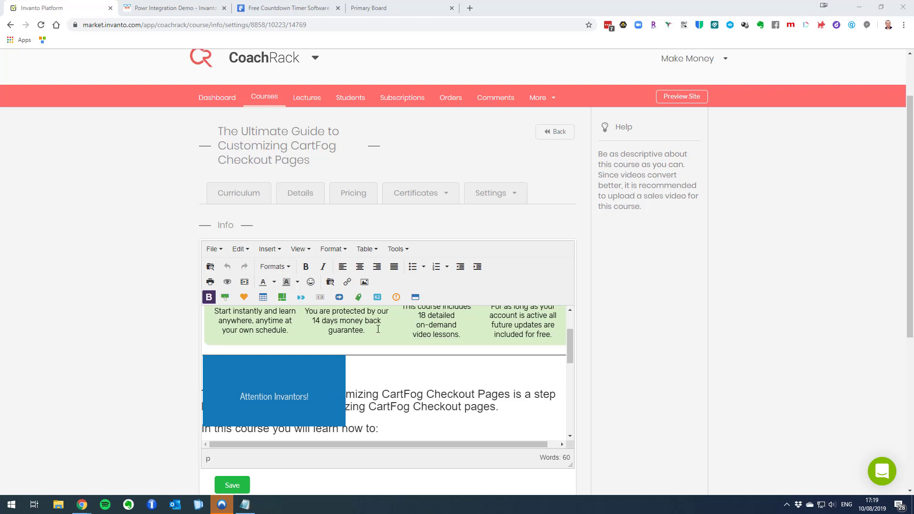
left_click(398, 250)
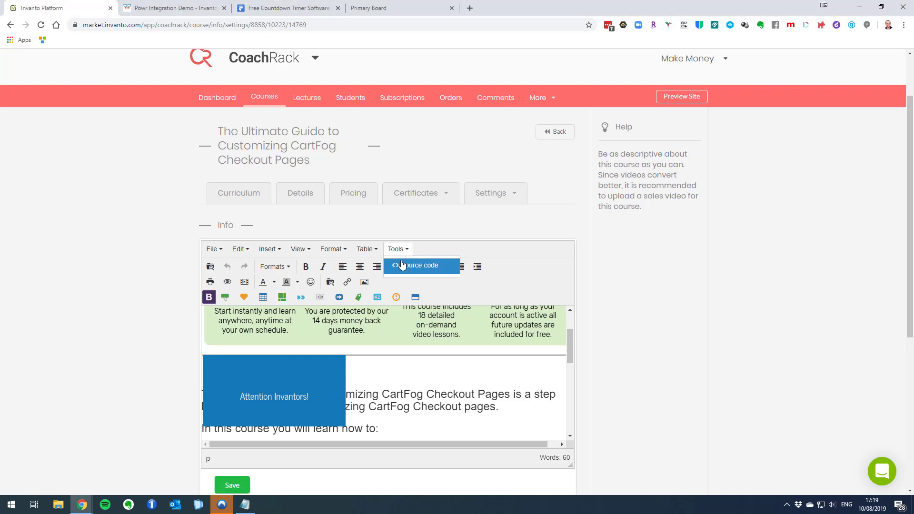
left_click(403, 267)
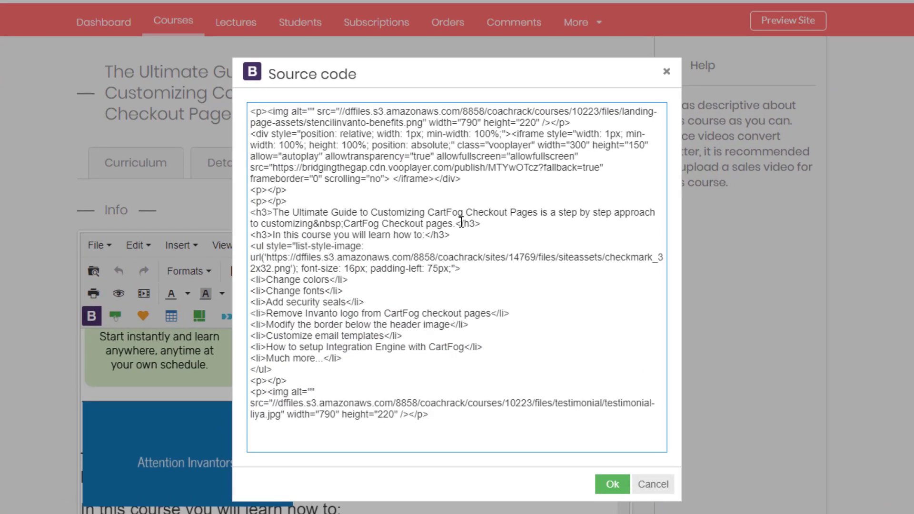
left_click(461, 178)
left_click_drag(418, 169, 275, 131)
left_click(354, 174)
Switch to Notepad and copy the powr-countdown-timer div line
key("alt+Tab")
left_click_drag(546, 263, 179, 263)
left_click_drag(552, 267, 180, 264)
right_click(197, 264)
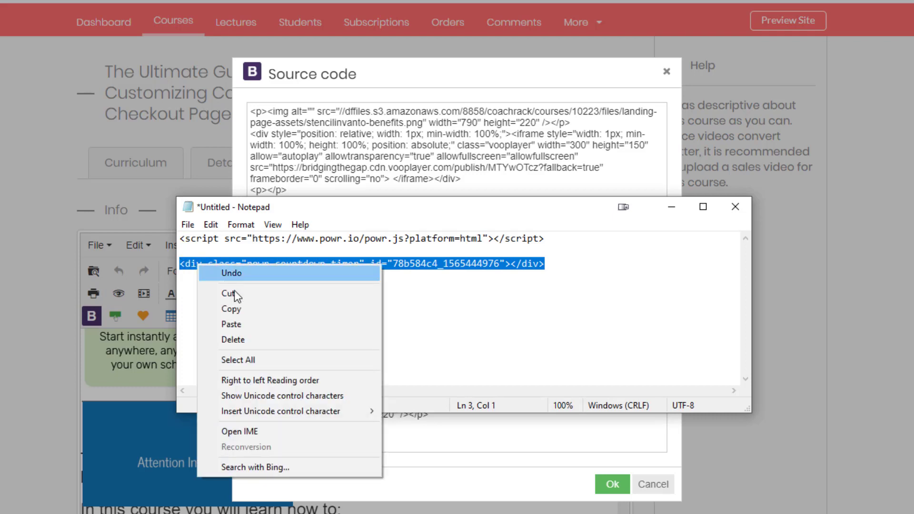
left_click(247, 302)
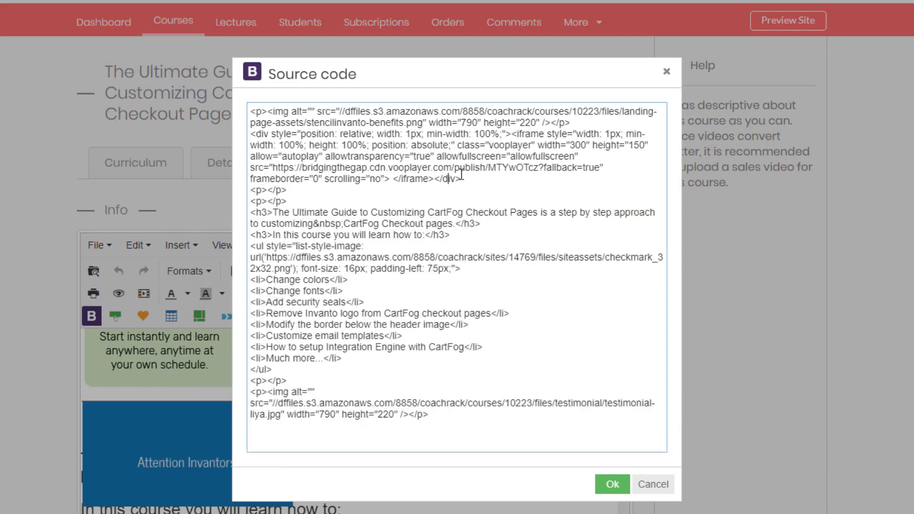
Paste the powr-countdown-timer div on a new line between the two empty paragraphs below the video embed in the source code
left_click(291, 192)
left_click(293, 191)
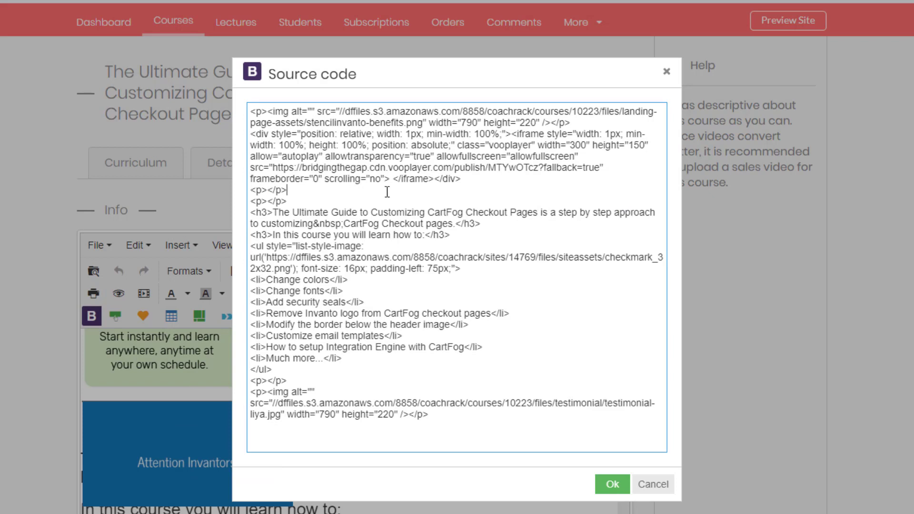
left_click_drag(314, 191, 240, 191)
key("Left")
key("Return")
key("Up")
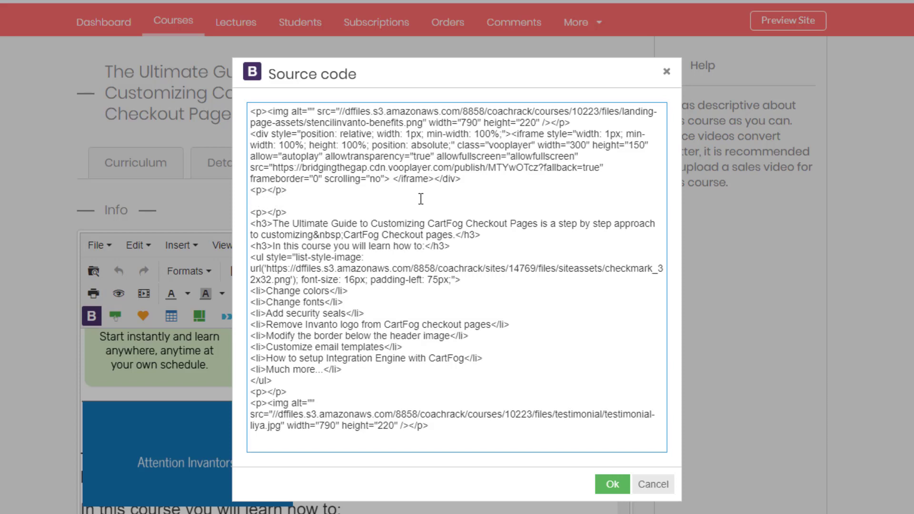
key("ctrl+v")
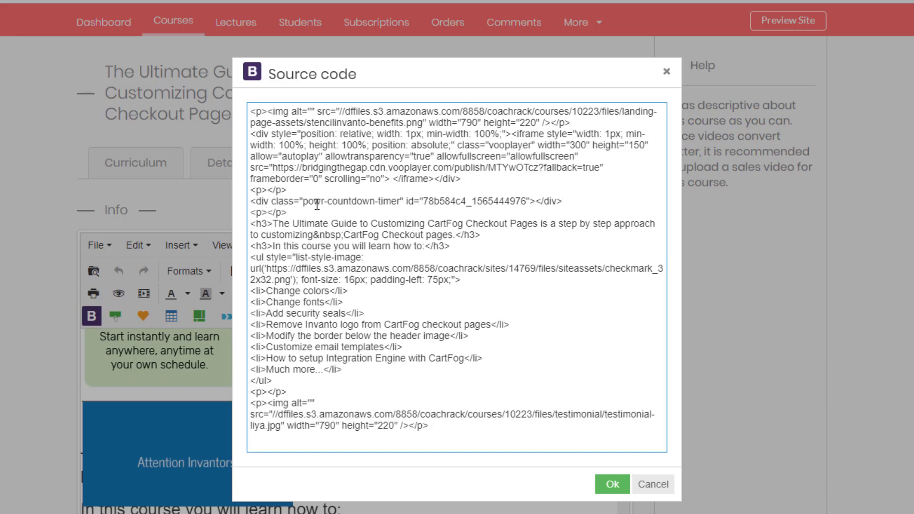
Apply the source code change and save the course info
left_click(606, 485)
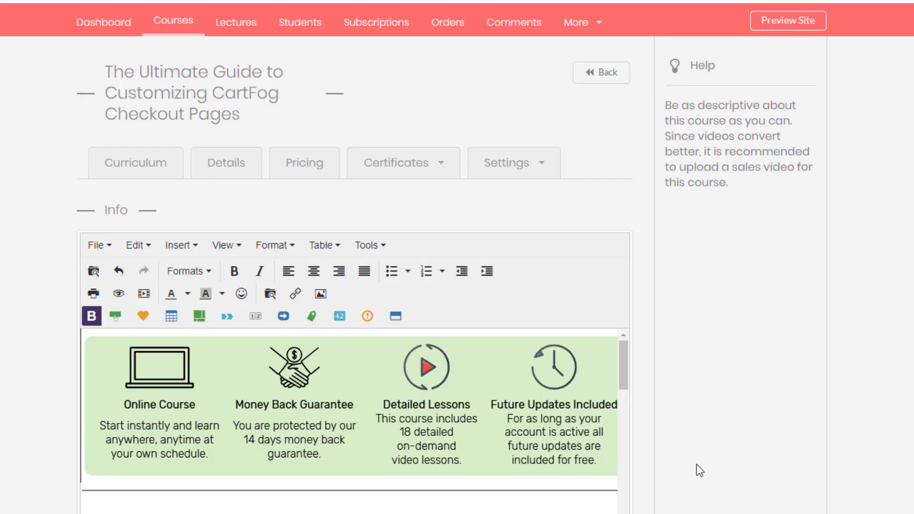
scroll(313, 476, "down", 3)
left_click(141, 460)
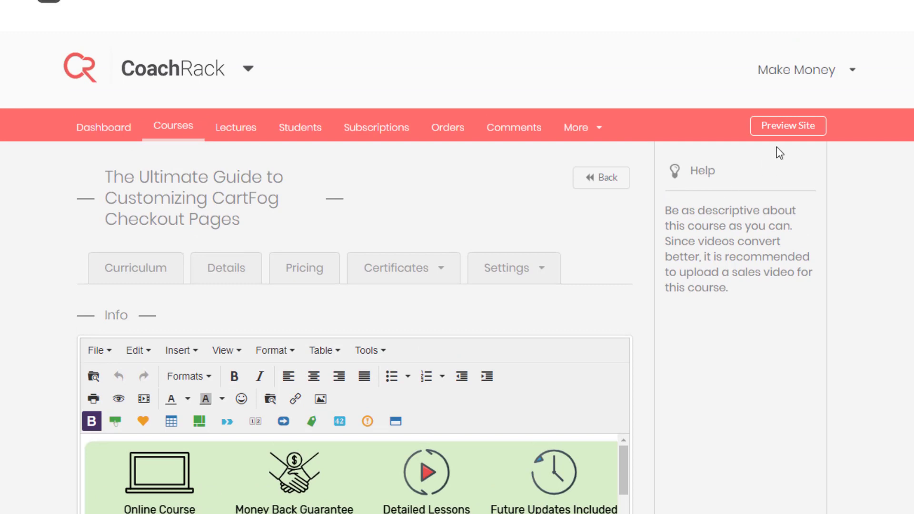
Preview the school site and open the details of The Ultimate Guide to Customizing CartFog Checkout Pages from the Course Library
left_click(770, 135)
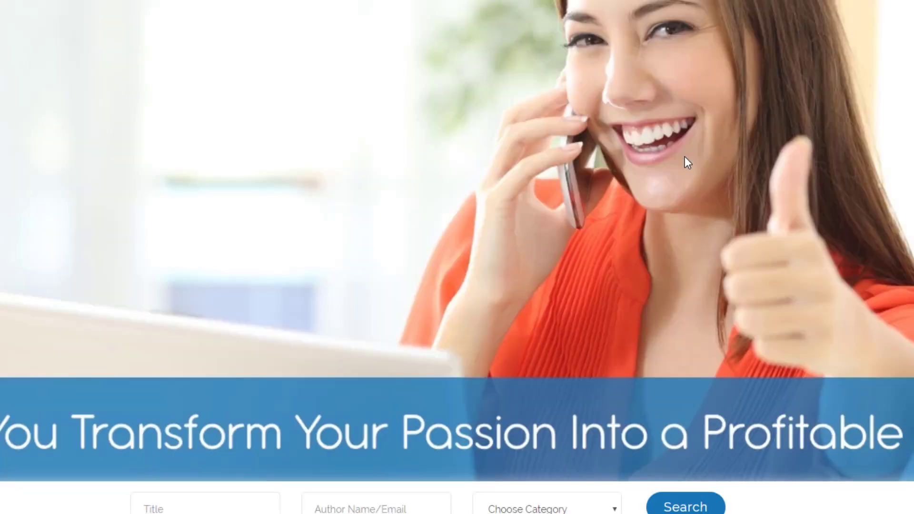
scroll(599, 216, "down", 10)
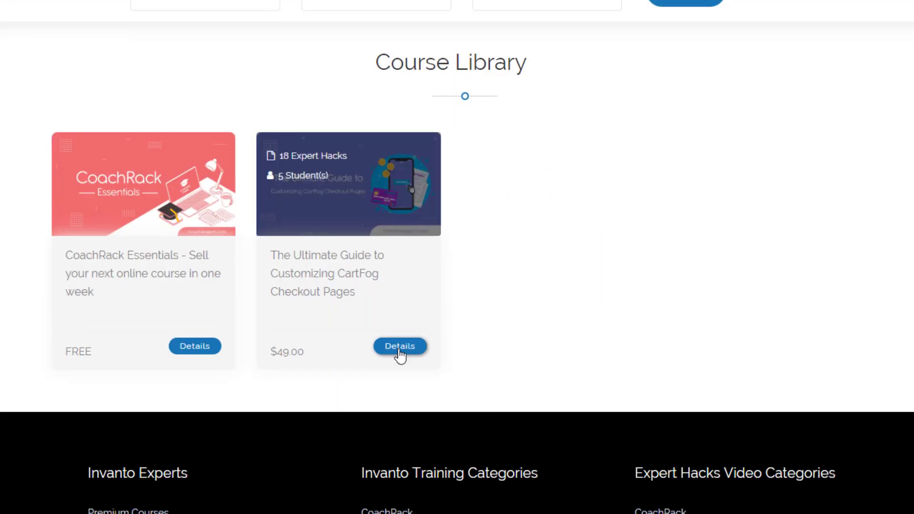
scroll(400, 376, "up", 2)
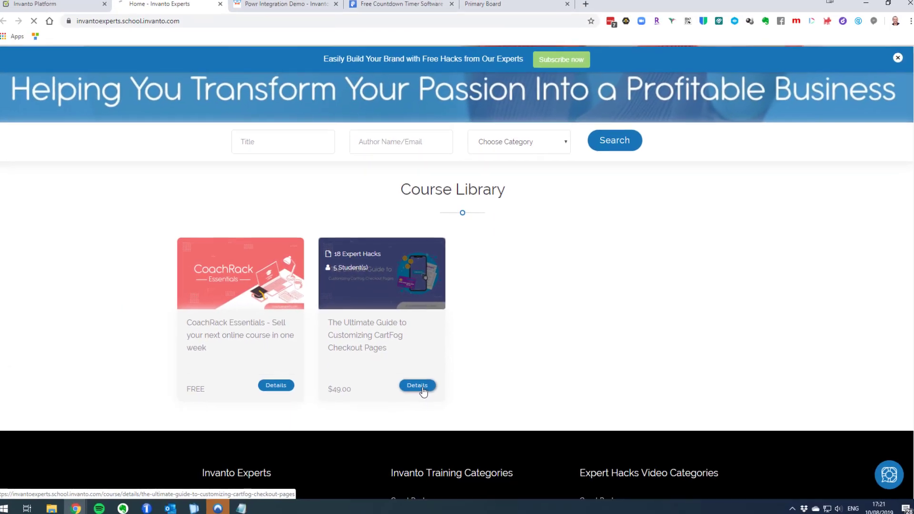
left_click(412, 435)
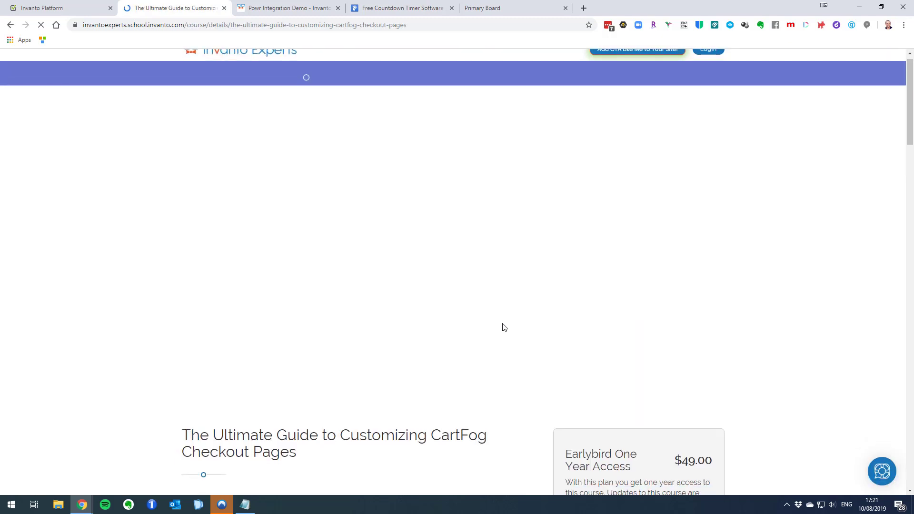
Check the embedded countdown timer and its Earlybird offer text below the video on the course sales page
scroll(504, 327, "down", 6)
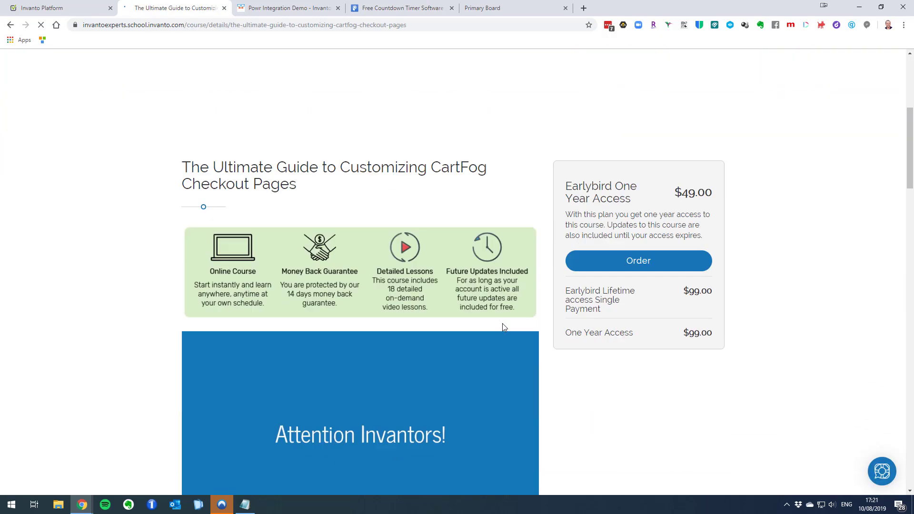
scroll(502, 324, "down", 7)
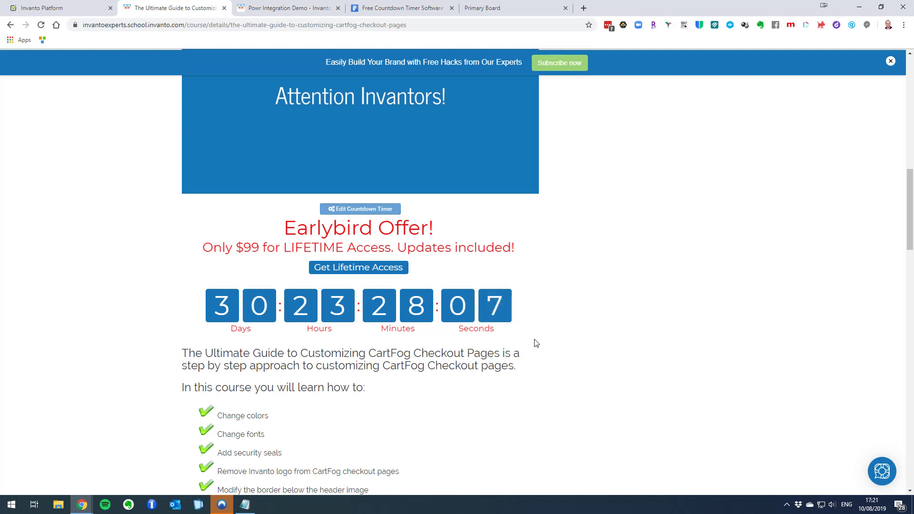
left_click(362, 212)
left_click(511, 252)
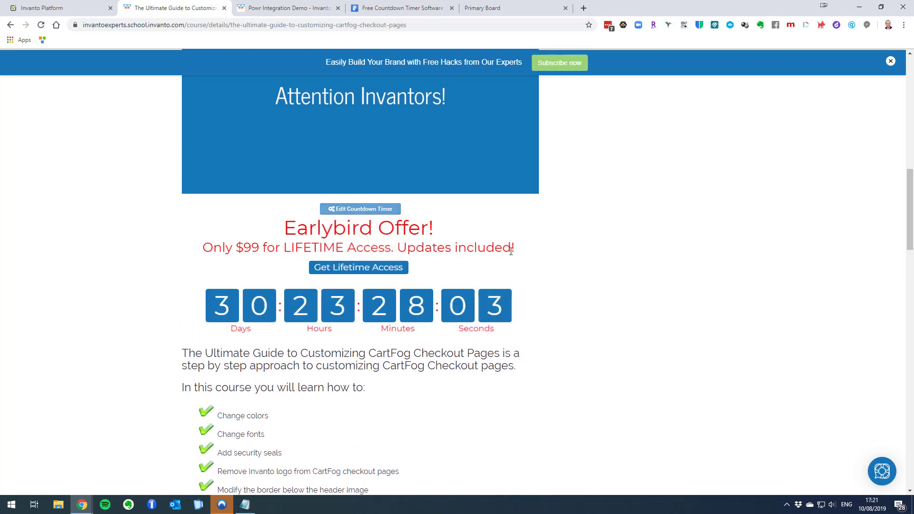